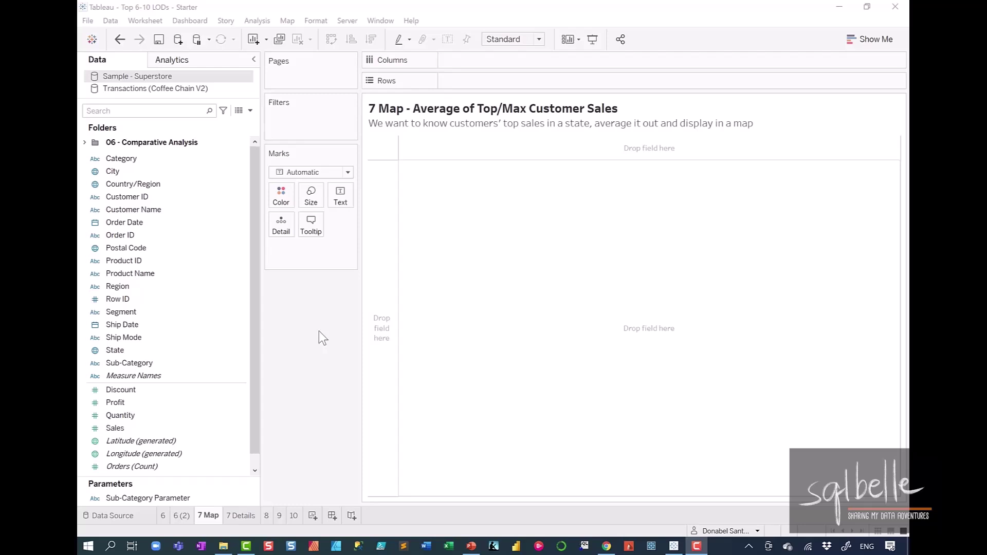
- Plot every state as a filled map shaded by total sales
click(179, 351)
double_click(166, 354)
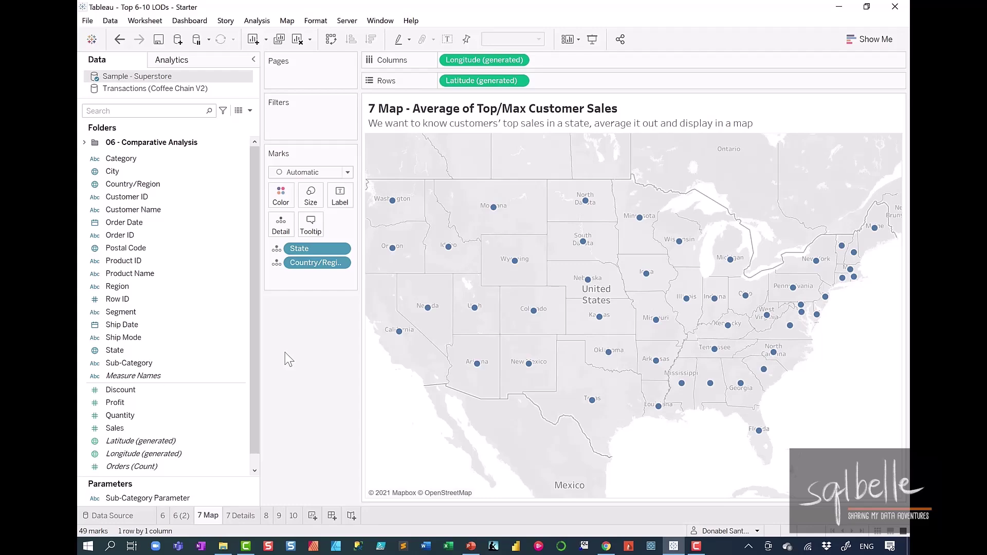
click(170, 415)
drag(141, 429, 281, 196)
- Hide the sales colour legend and list the states as rows on the 7 Details sheet
click(900, 102)
click(837, 170)
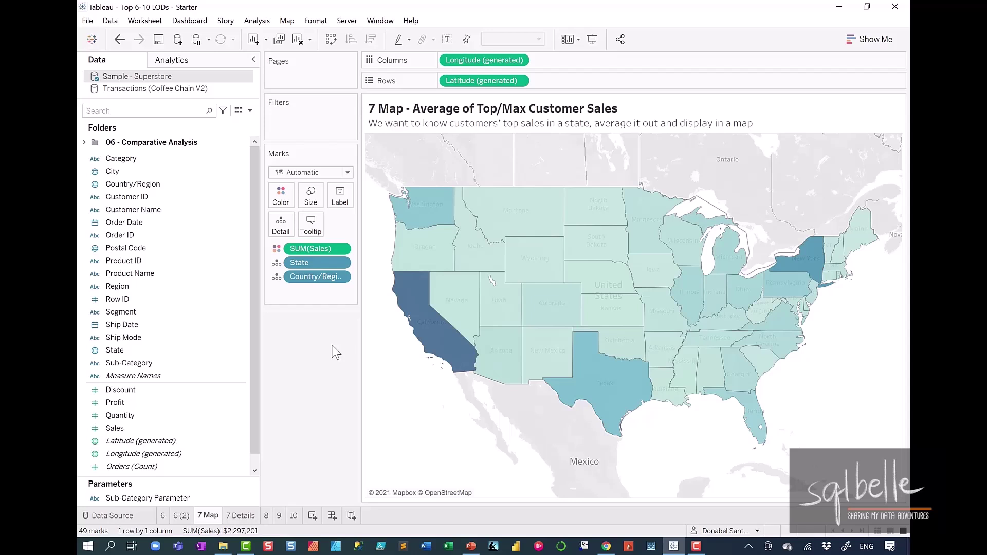
click(239, 516)
drag(115, 350, 497, 79)
- Add Customer ID under State on Rows and MAX(Sales) bars on Columns, sorted descending
click(179, 201)
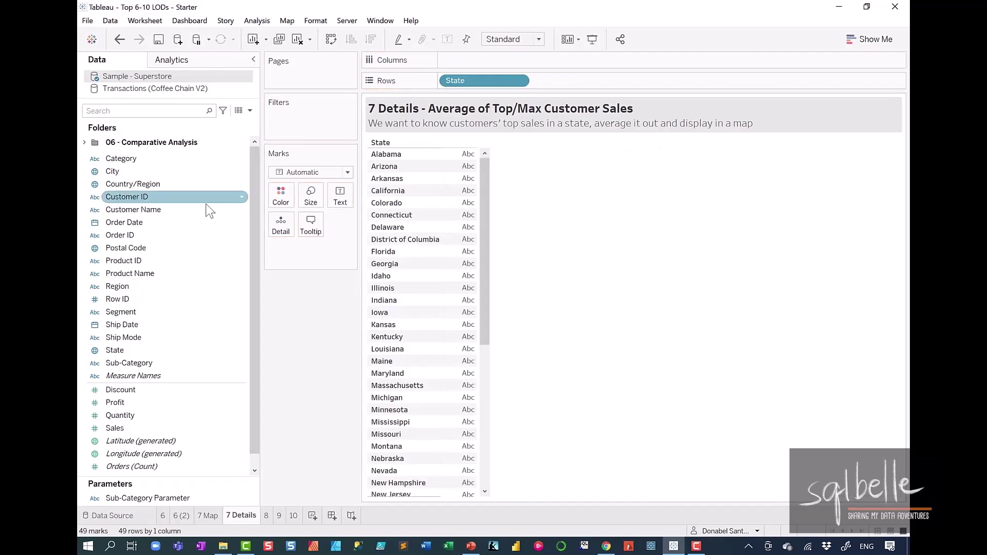
drag(179, 200, 576, 80)
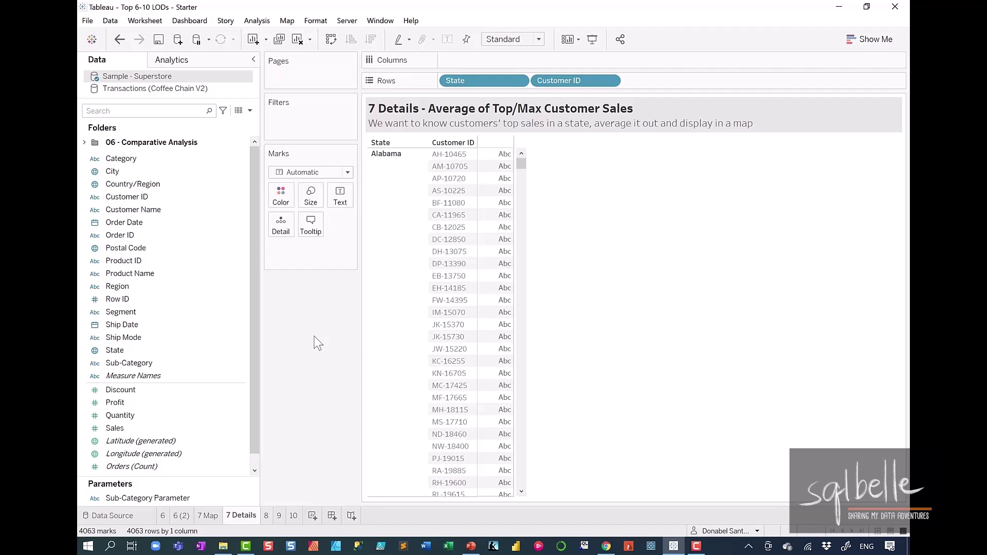
click(148, 428)
drag(147, 428, 544, 58)
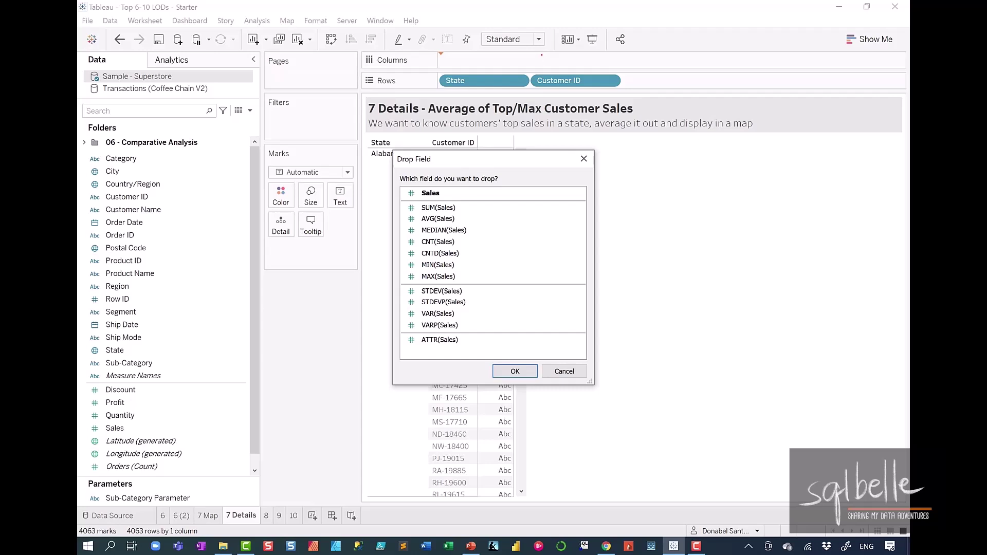
mouse_move(447, 268)
mouse_down()
mouse_move(427, 289)
mouse_move(430, 271)
mouse_up()
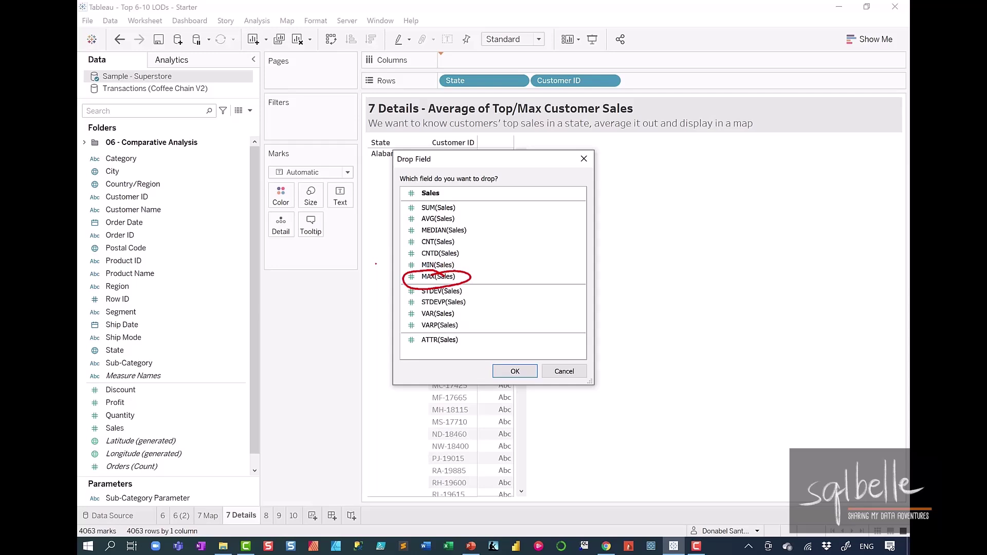
click(511, 370)
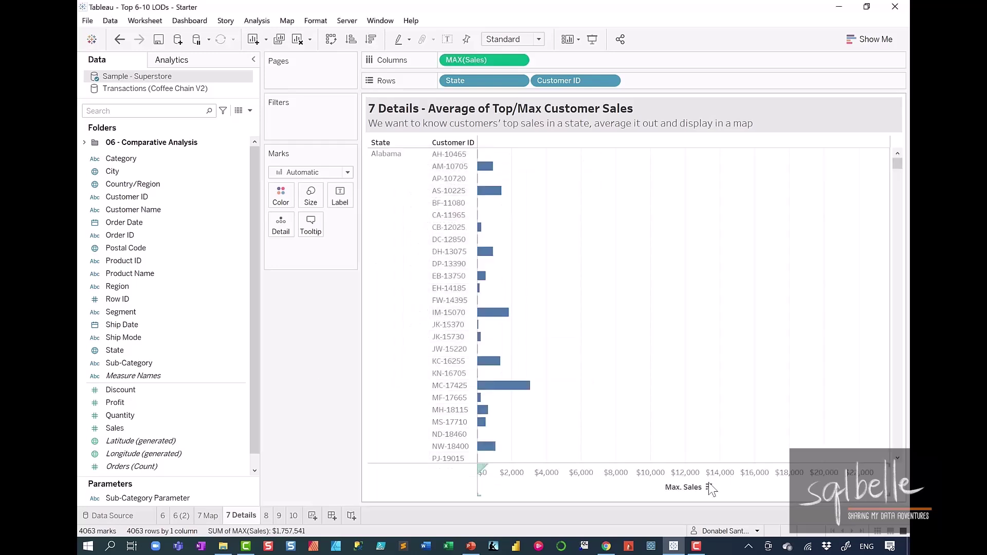
click(709, 487)
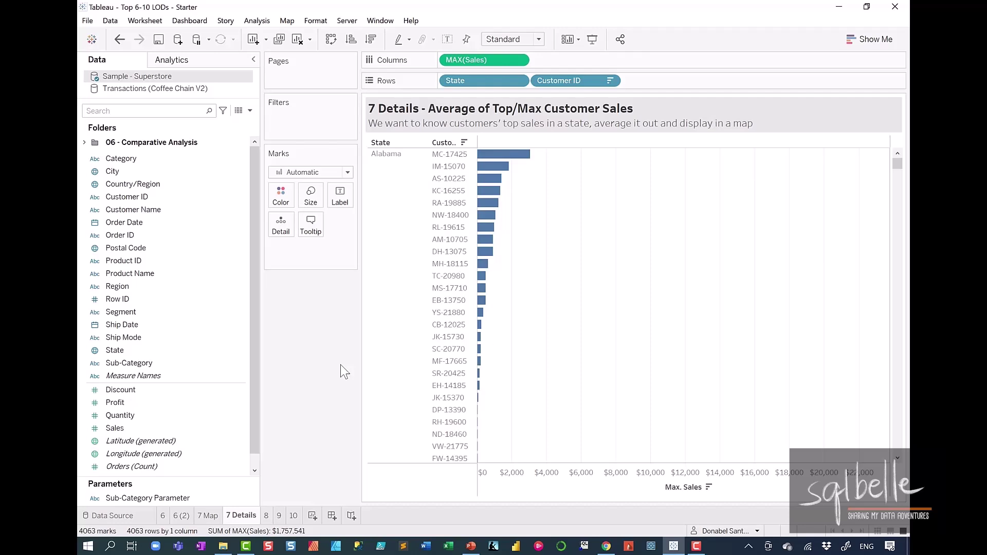
- Add an average line to each state pane of the max-sales bars
click(203, 60)
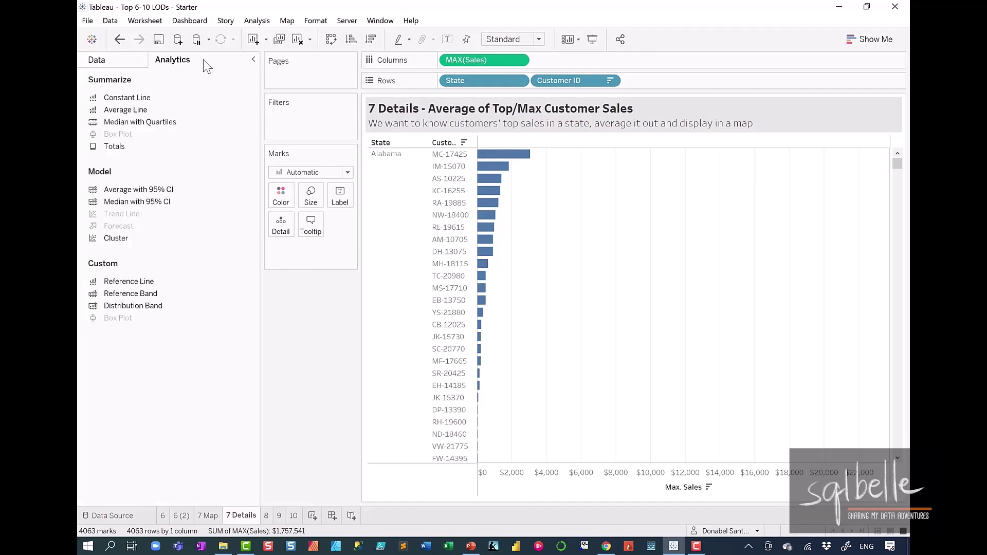
drag(137, 110, 521, 166)
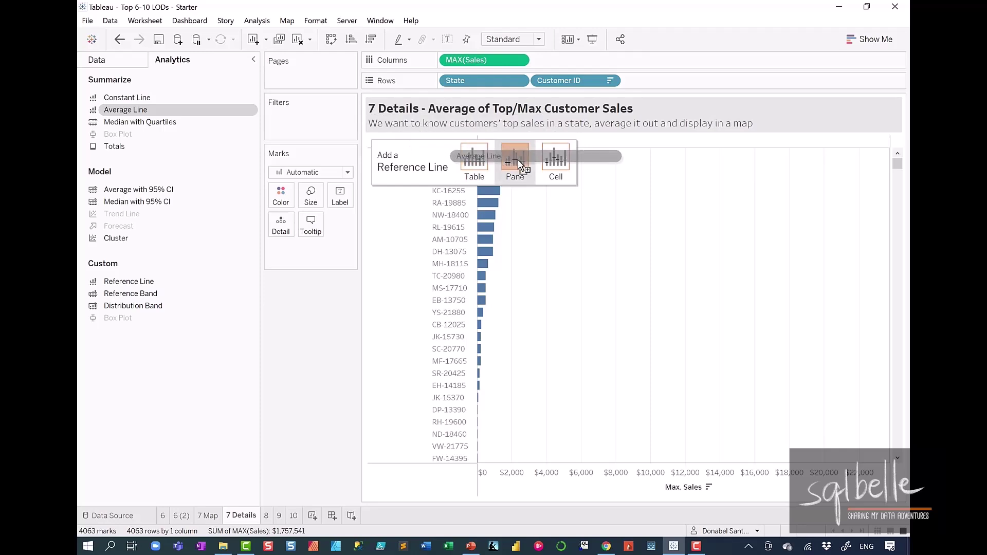
drag(521, 166, 521, 164)
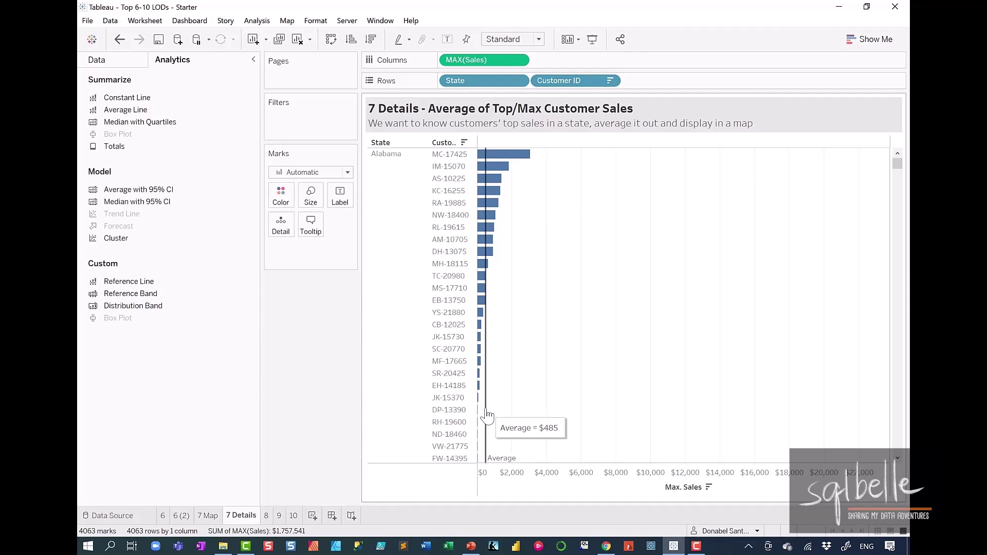
- Label the average line with its value, $485 for Alabama
right_click(486, 410)
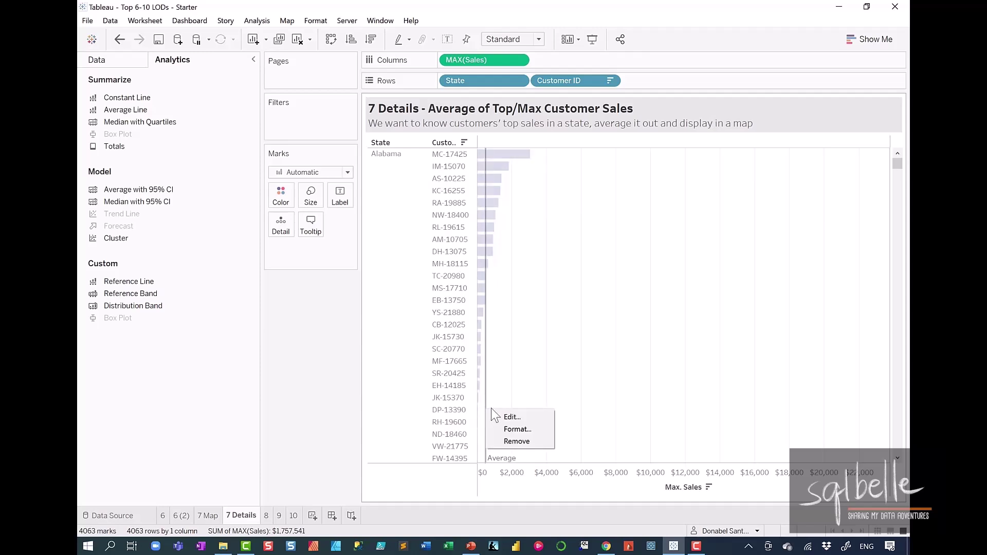
click(494, 415)
click(456, 233)
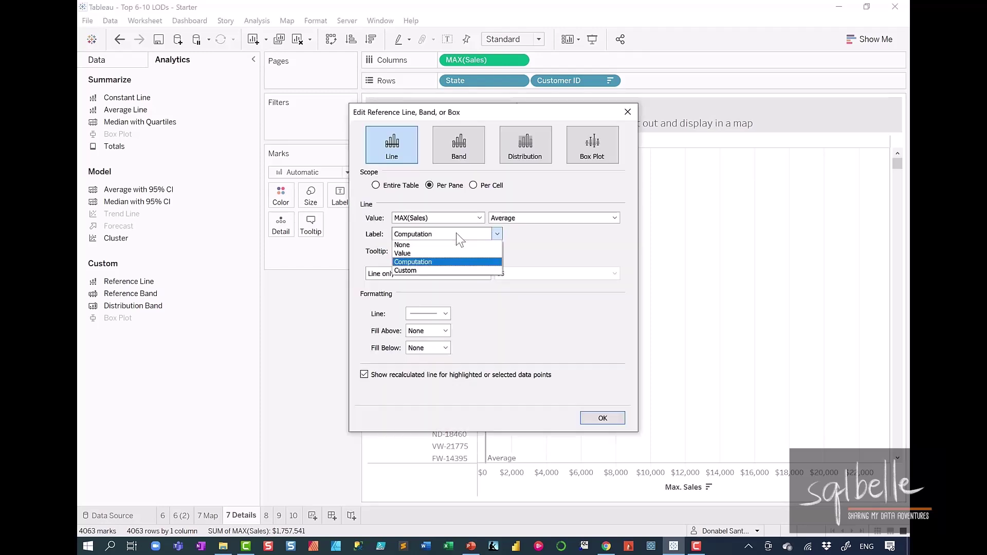
click(437, 251)
click(602, 418)
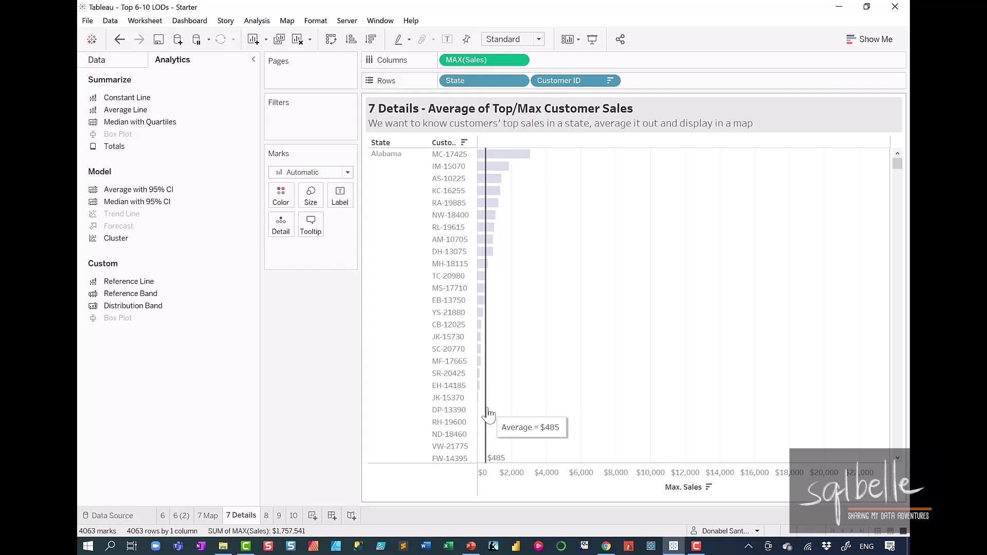
click(488, 415)
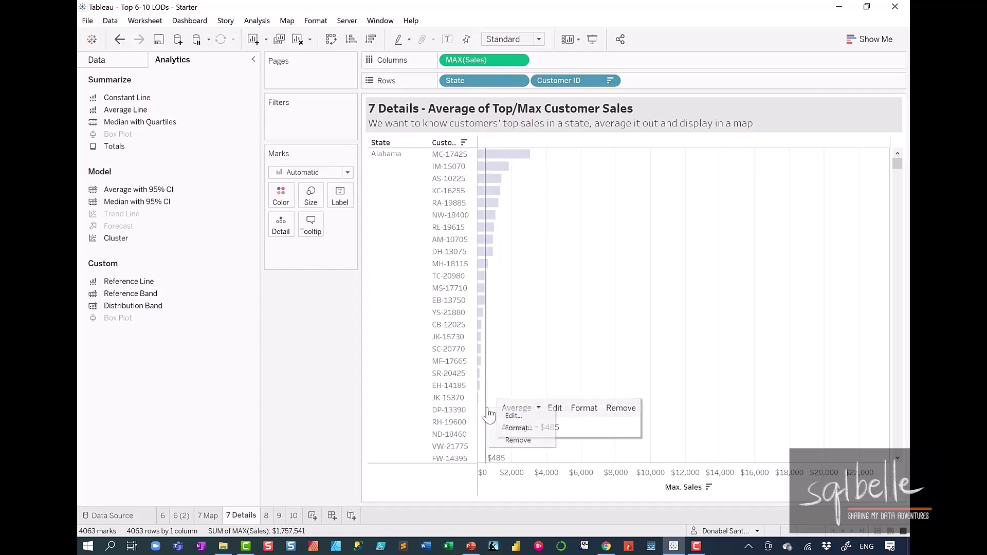
- Align the average line's value label to the top right
right_click(489, 415)
click(497, 426)
click(218, 188)
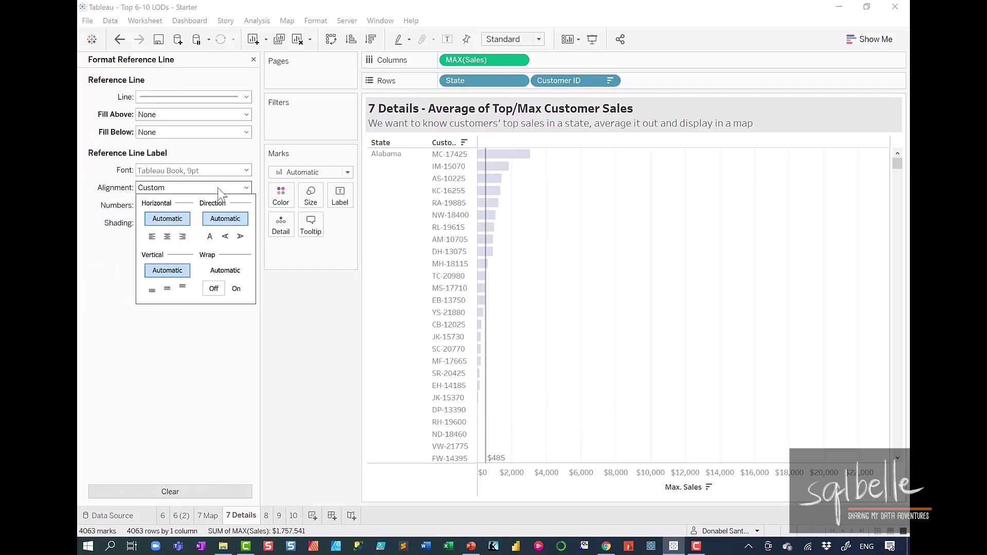
click(182, 238)
click(183, 287)
click(341, 357)
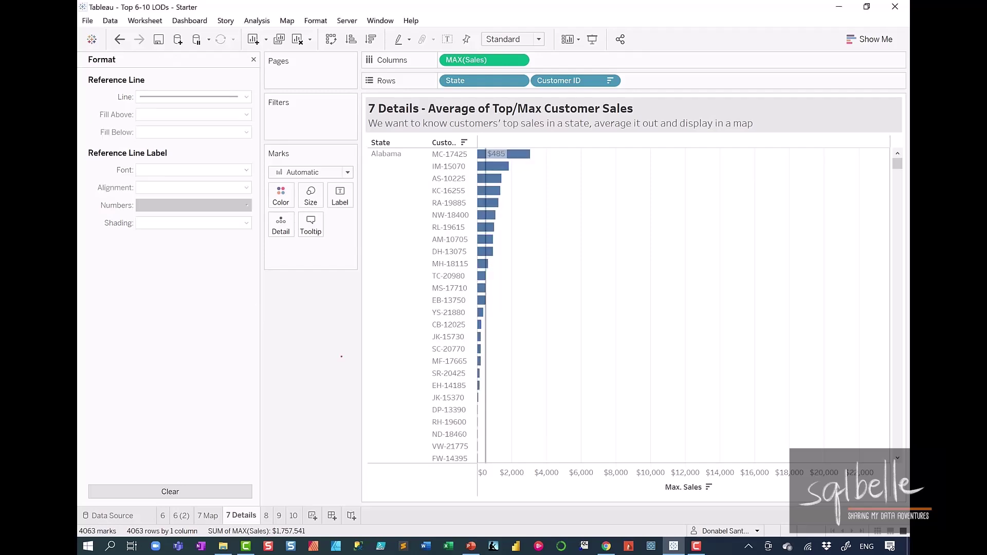
- Adjust the reference line formatting, then close the formatting pane
mouse_move(509, 136)
mouse_down()
mouse_move(489, 164)
mouse_move(503, 137)
mouse_move(430, 109)
mouse_move(397, 146)
mouse_up()
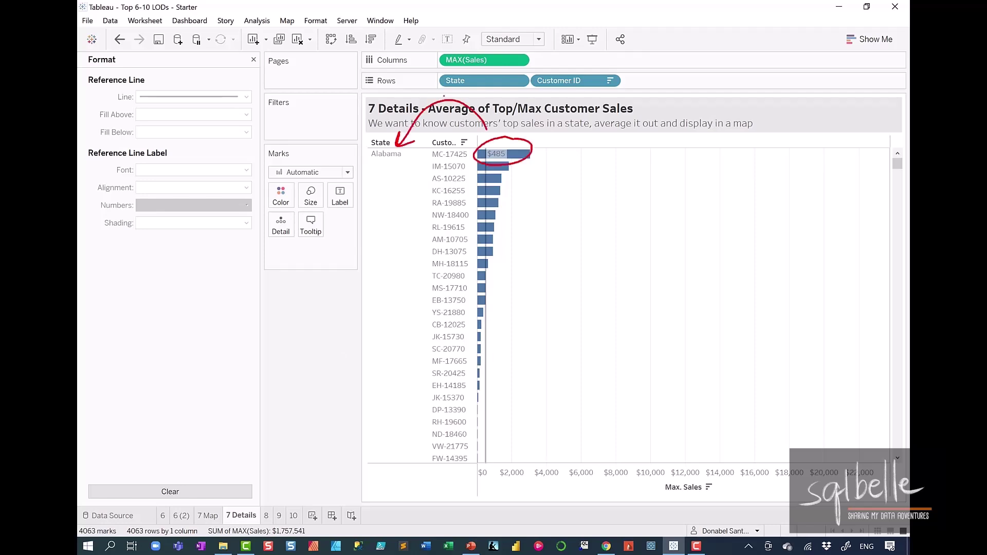
drag(564, 61, 597, 95)
drag(602, 50, 549, 110)
key(e)
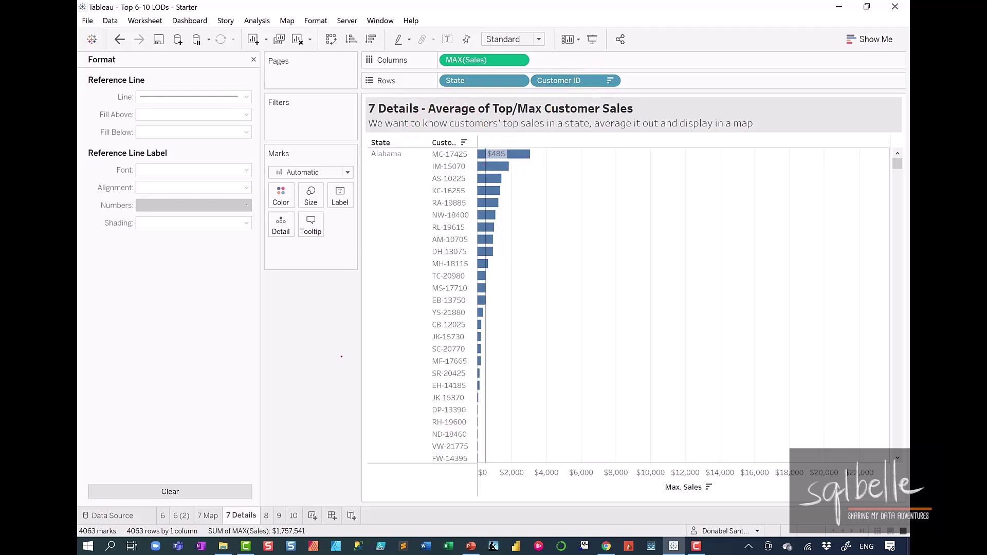
mouse_move(589, 70)
mouse_down()
mouse_move(530, 85)
mouse_move(633, 64)
mouse_move(563, 73)
mouse_up()
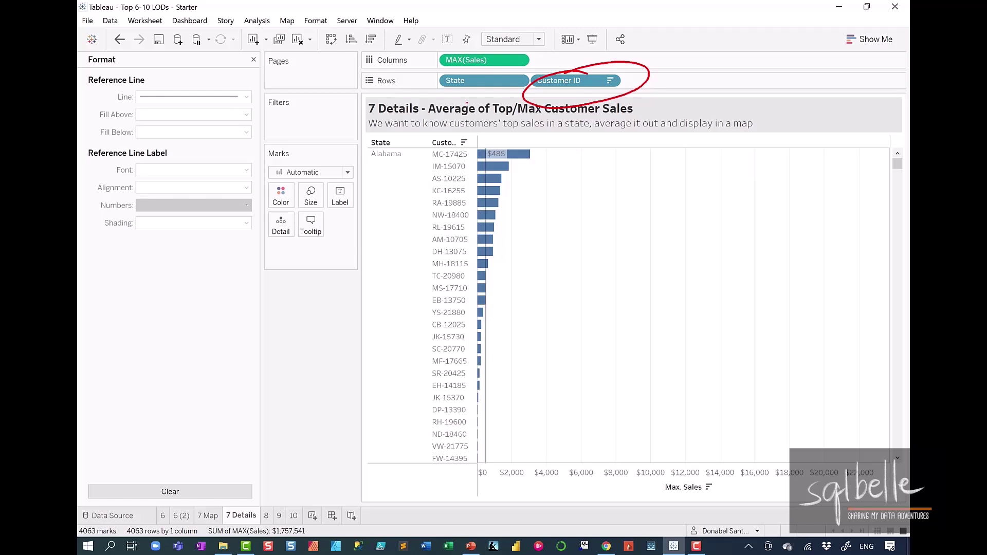
drag(558, 204, 504, 166)
mouse_move(506, 183)
mouse_down()
mouse_move(504, 165)
mouse_move(536, 165)
mouse_up()
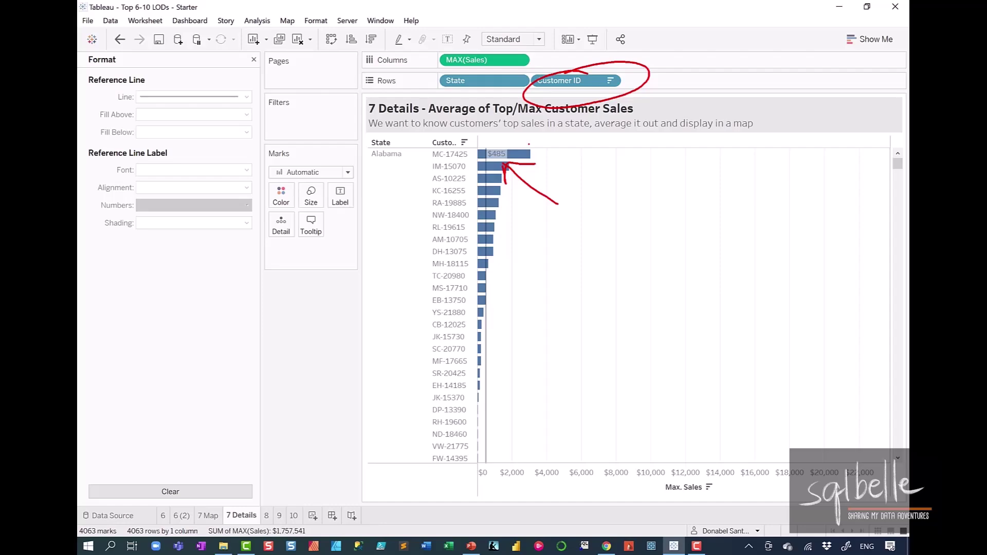
key(Escape)
click(254, 59)
- Return to the Data pane and the 7 Details sheet with State, Customer ID and MAX(Sales)
click(129, 61)
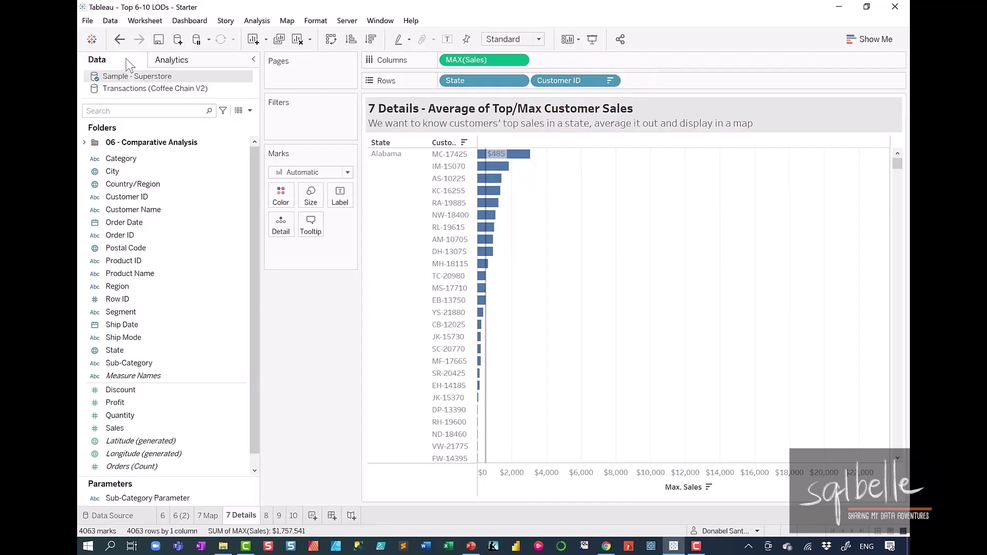
key(ctrl+Page_Up)
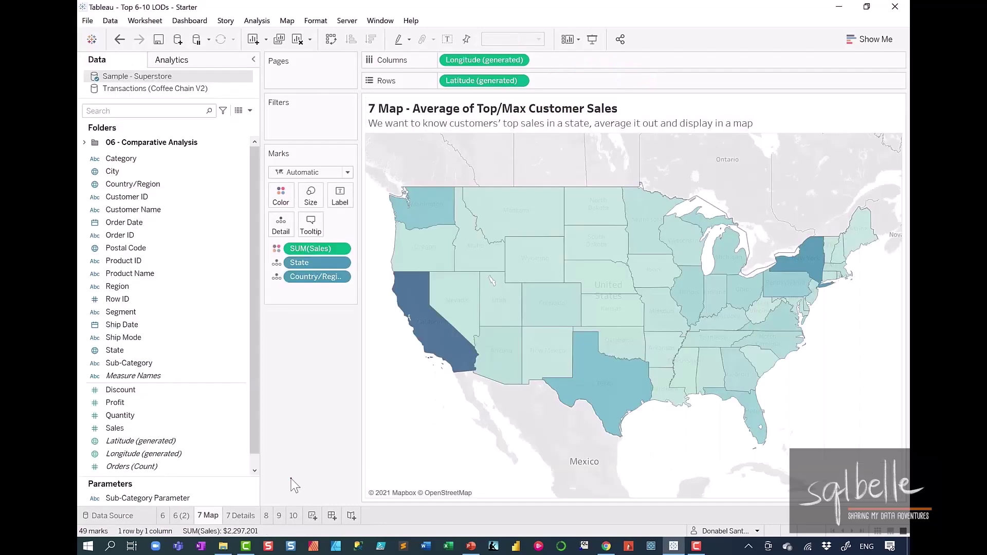
mouse_move(330, 270)
mouse_down()
mouse_move(369, 248)
mouse_move(393, 250)
mouse_up()
key(Escape)
click(230, 517)
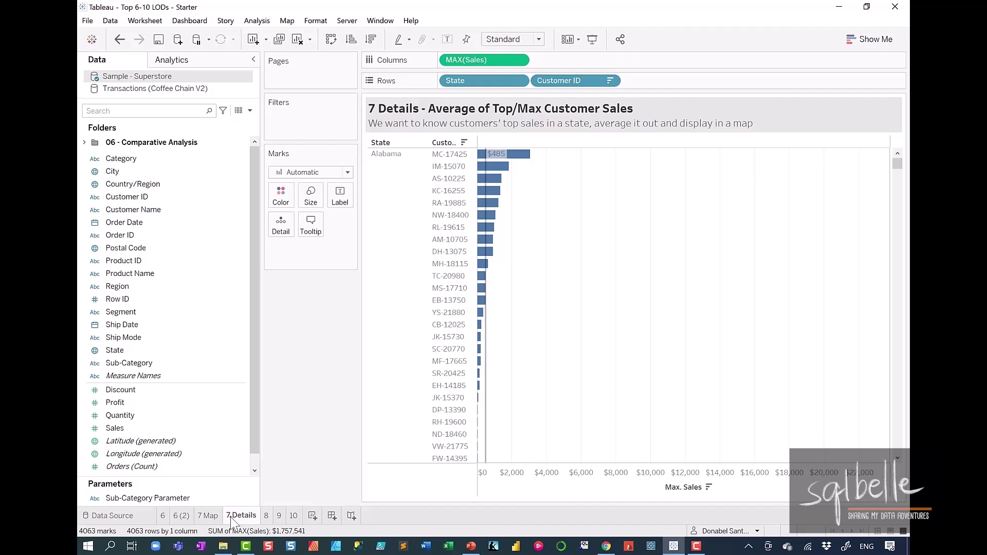
mouse_move(575, 68)
mouse_down()
mouse_move(603, 77)
mouse_move(576, 67)
mouse_up()
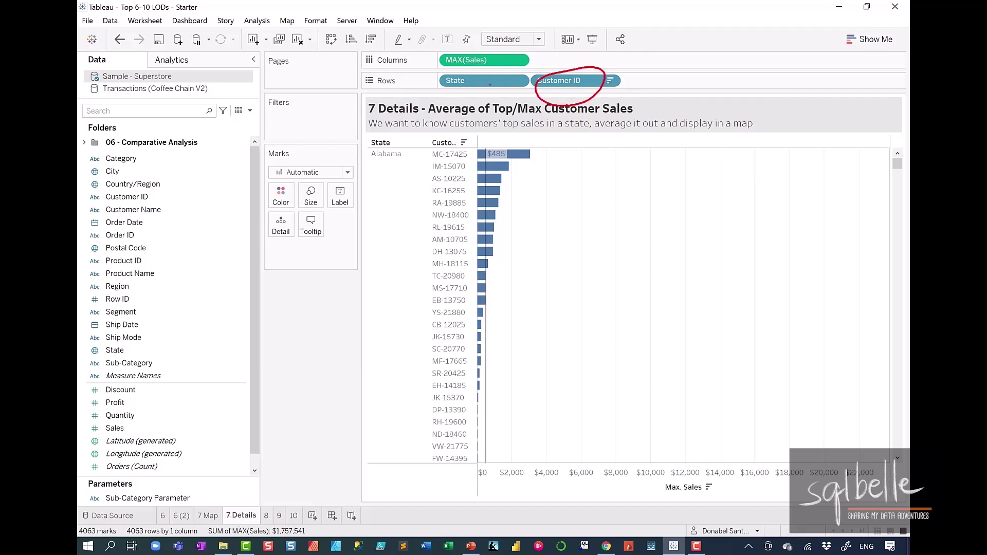
key(Escape)
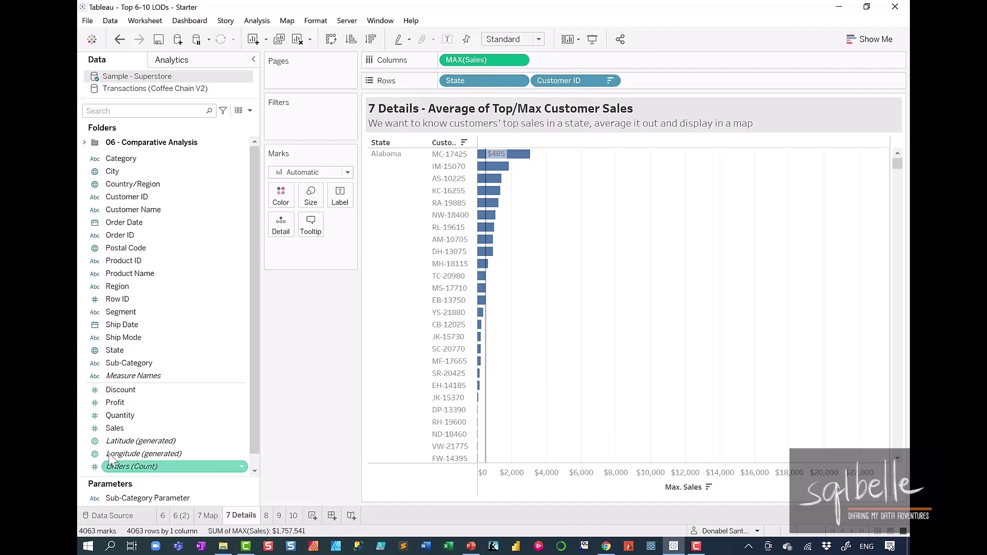
click(250, 110)
- Create calculated field 'Avg of Top Customer Sales' as {INCLUDE [Customer ID]: MAX([Sales])}
click(247, 123)
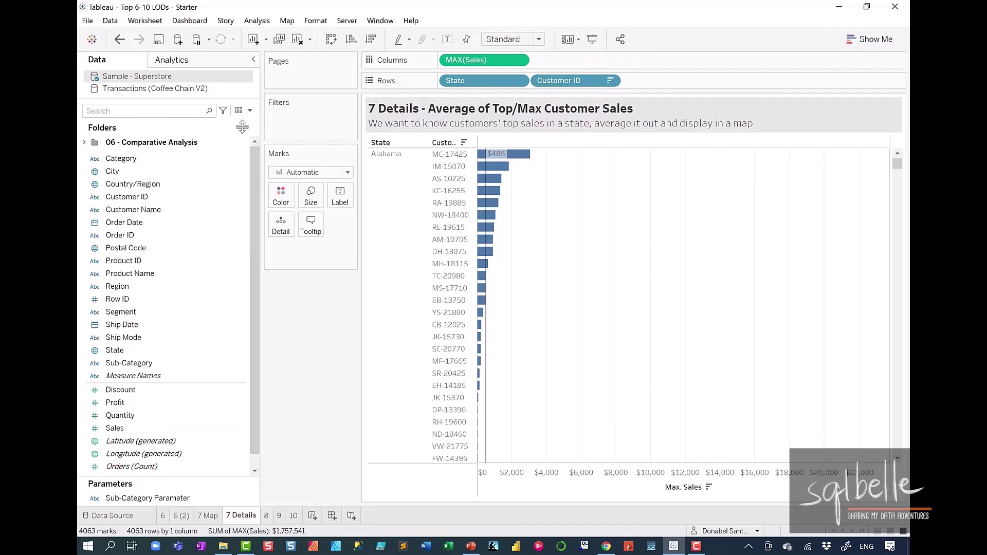
key(BackSpace)
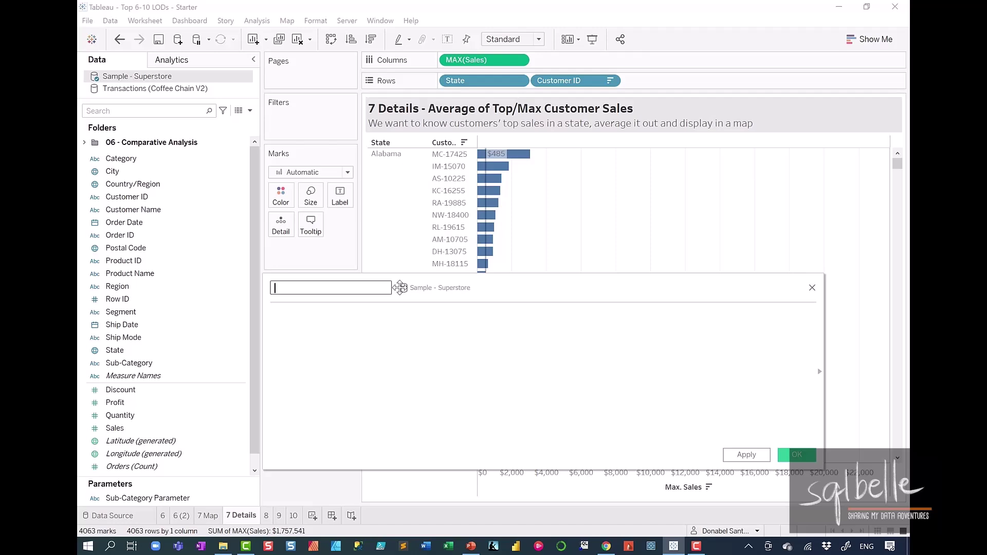
text(Avg of Top Customer Sales)
click(387, 316)
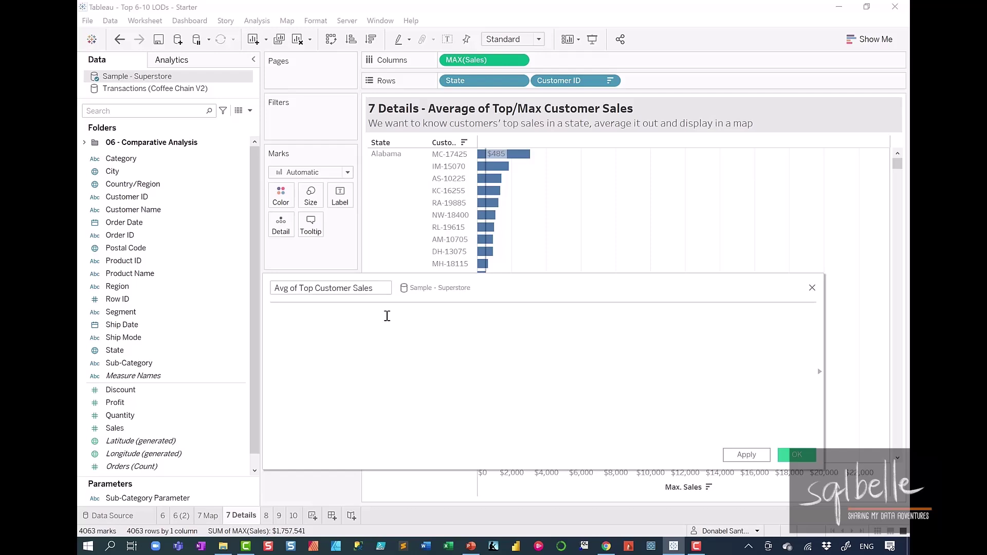
text({INCLUDE)
drag(443, 300, 434, 332)
text(:)
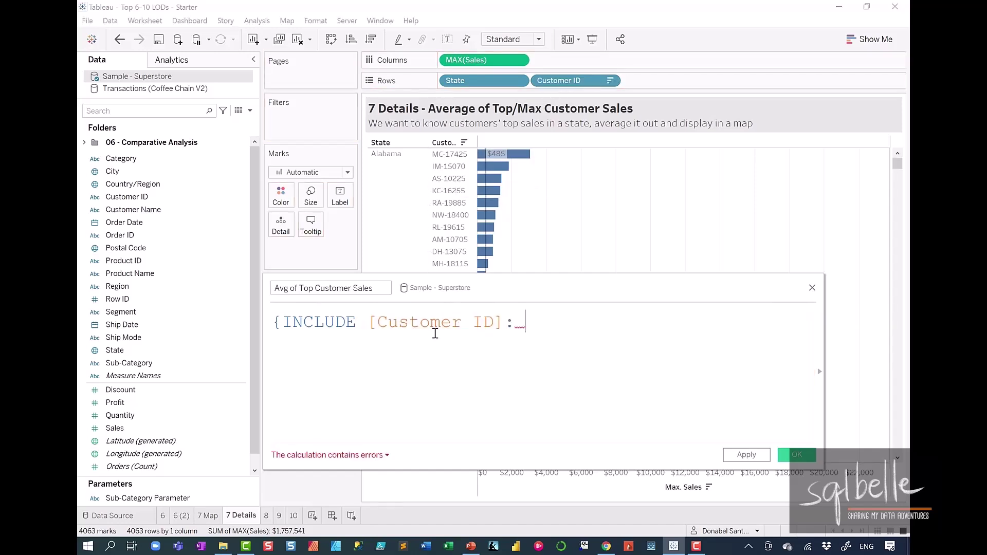
drag(473, 60, 580, 337)
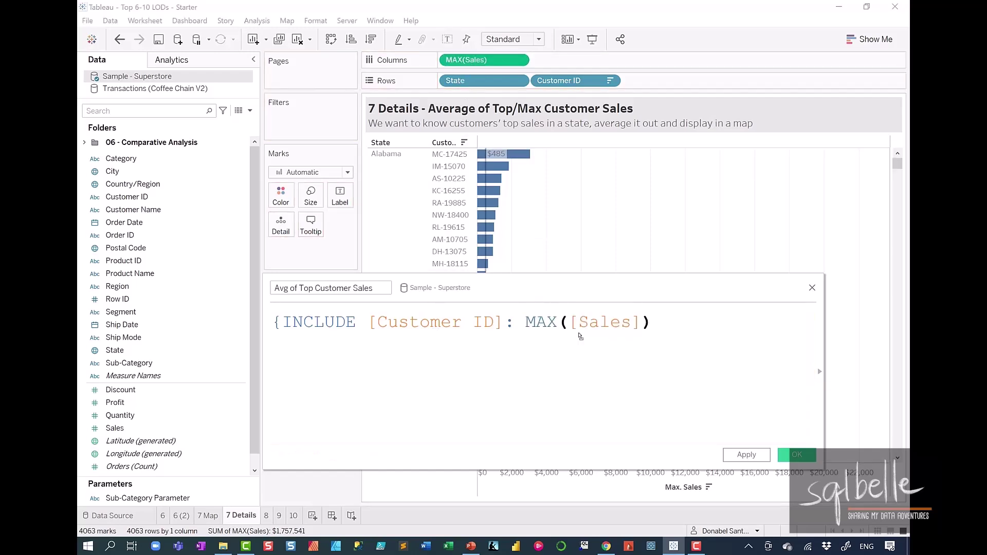
text(})
- Wrap the expression in AVG() and save the calculated field
mouse_move(597, 179)
mouse_down()
mouse_move(503, 209)
mouse_move(518, 217)
mouse_move(489, 245)
mouse_up()
drag(509, 228, 505, 255)
drag(535, 242, 542, 305)
drag(534, 283, 561, 285)
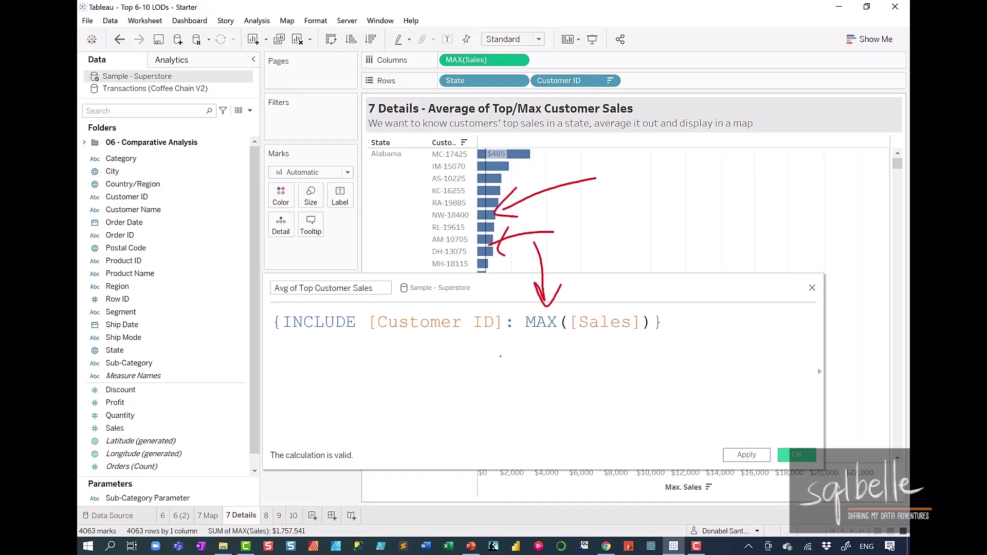
mouse_move(493, 290)
mouse_down()
mouse_move(355, 299)
mouse_move(583, 355)
mouse_move(446, 303)
mouse_up()
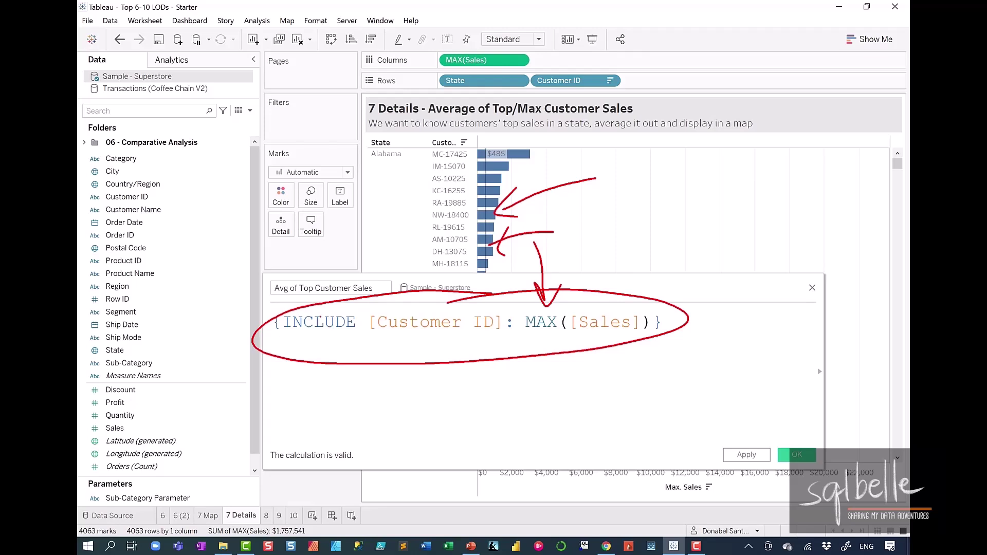
key(Escape)
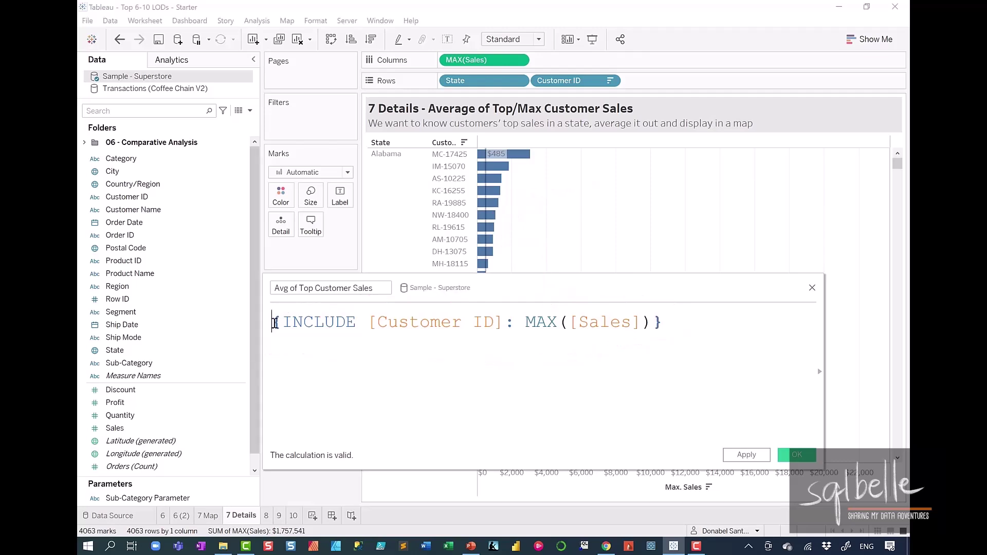
text(AVG()
click(720, 321)
text())
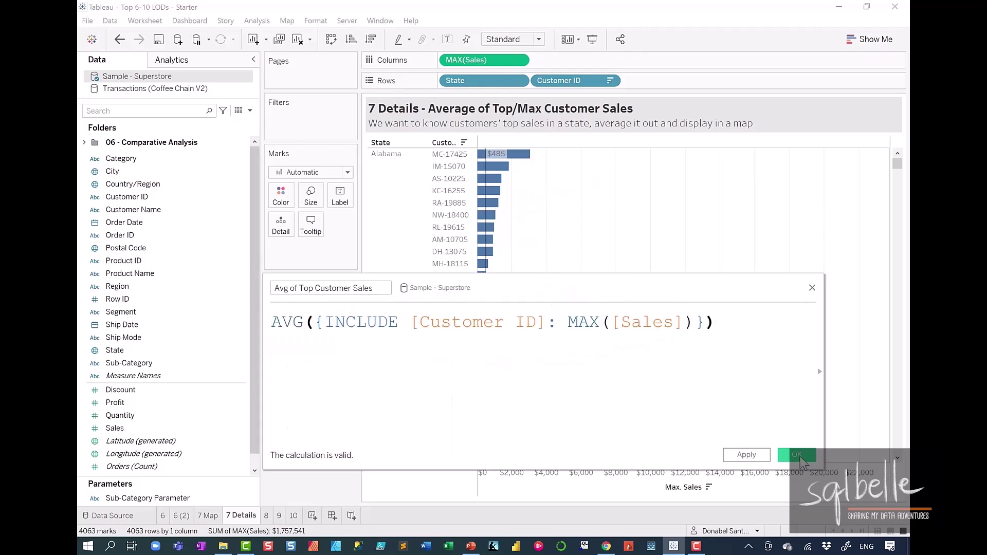
click(797, 454)
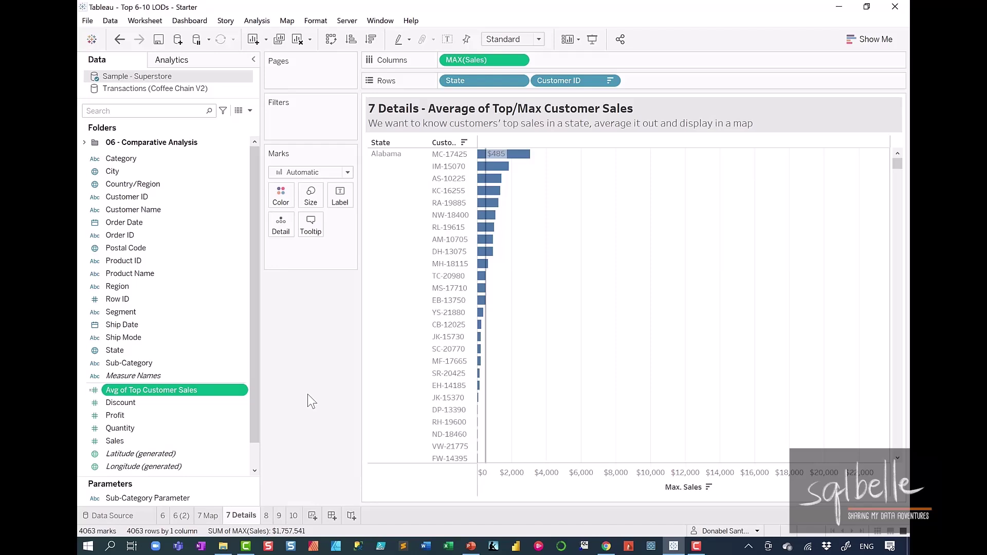
- Add Avg of Top Customer Sales to the 7 Map marks and confirm Alabama shows 485
click(207, 515)
drag(314, 263, 309, 295)
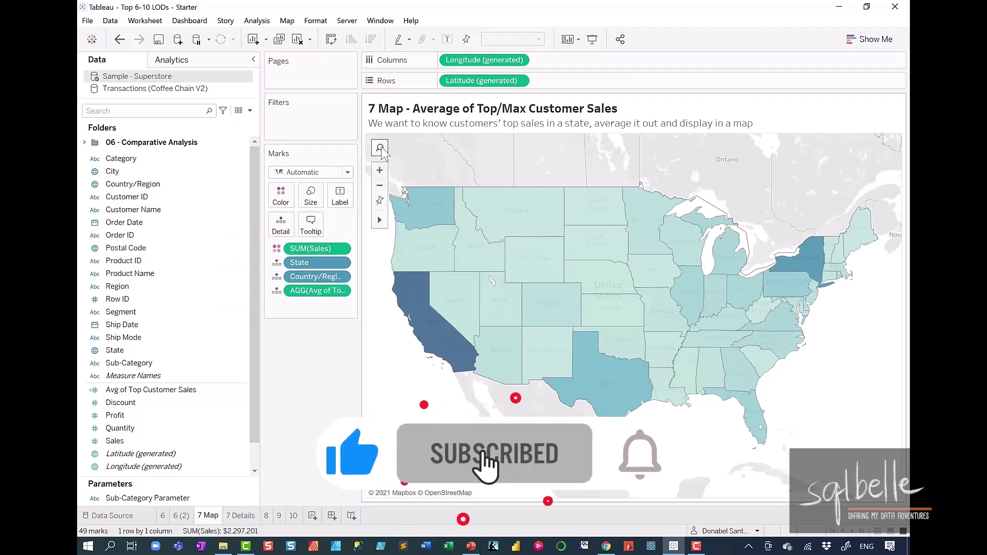
click(381, 148)
text(alaba)
key(Return)
mouse_move(779, 286)
mouse_down()
mouse_move(653, 314)
mouse_move(785, 288)
mouse_up()
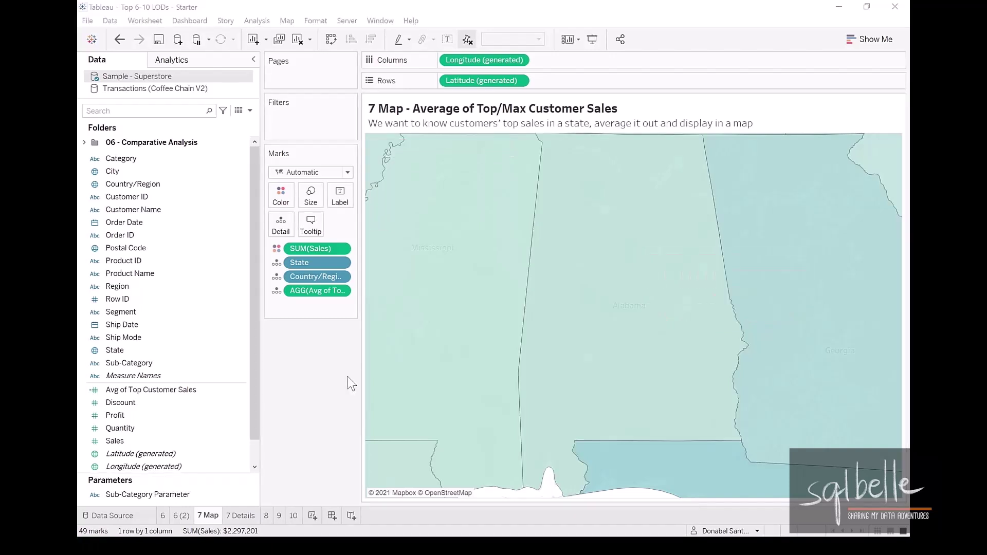
click(380, 201)
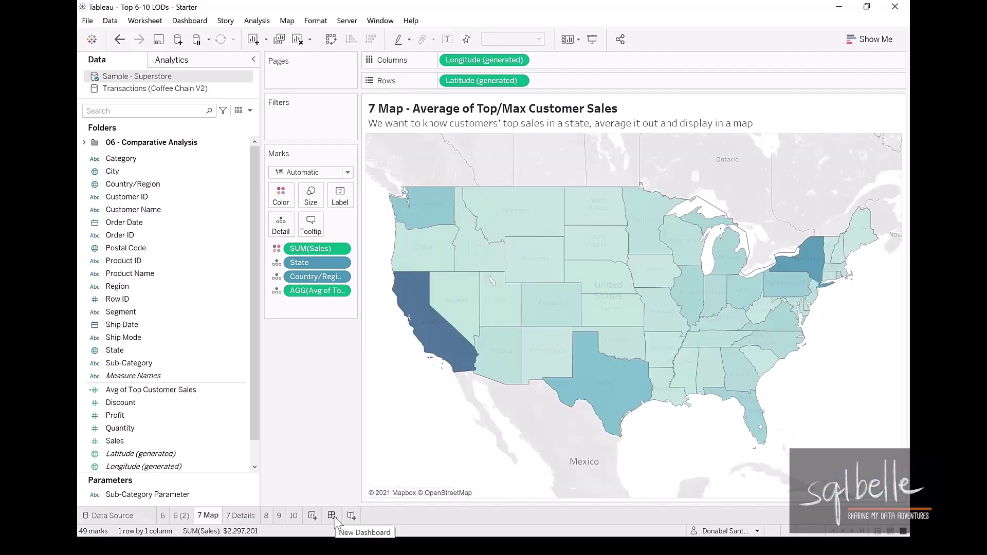
click(332, 516)
- Place 7 Map on Dashboard 1 with 7 Details below, using the map as a filter
double_click(114, 223)
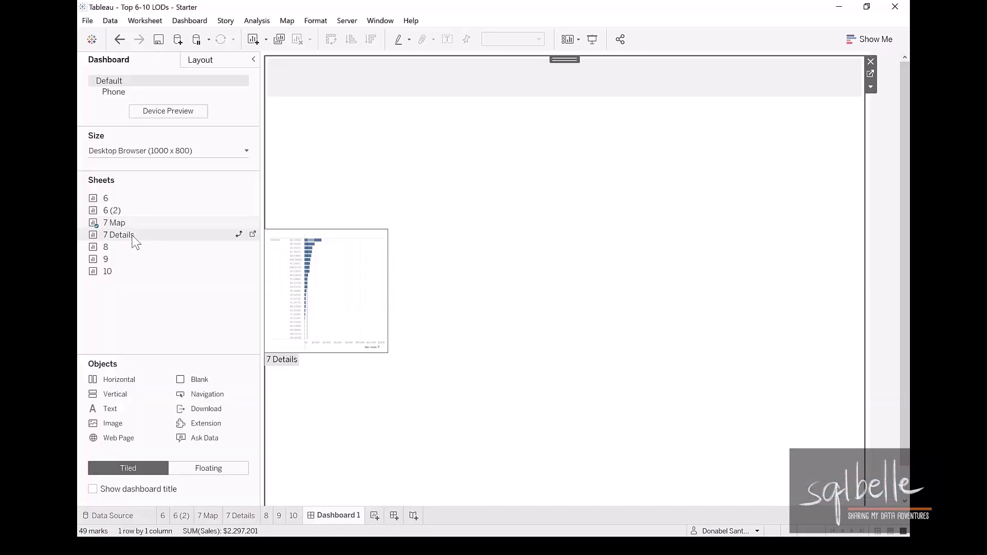
mouse_move(131, 235)
mouse_down()
mouse_move(520, 369)
mouse_move(641, 325)
mouse_up()
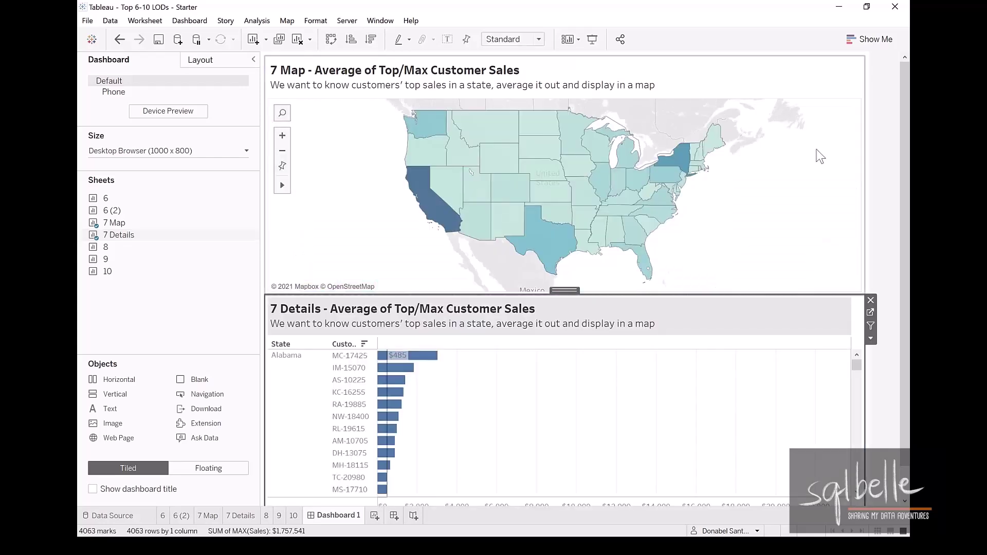
click(809, 101)
click(870, 88)
- Filter the details to California, then Texas, which shows 337
click(415, 196)
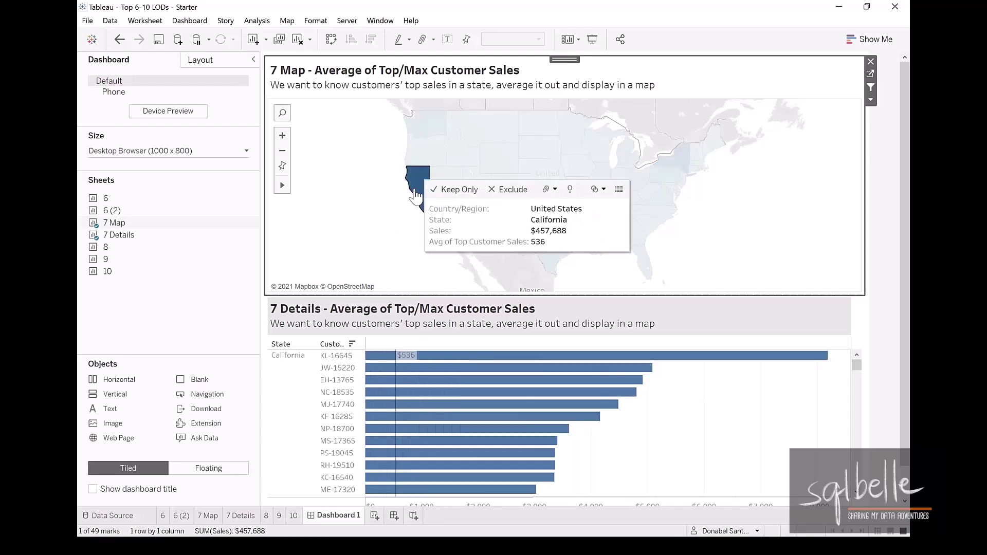
drag(535, 235, 553, 239)
drag(417, 337, 418, 340)
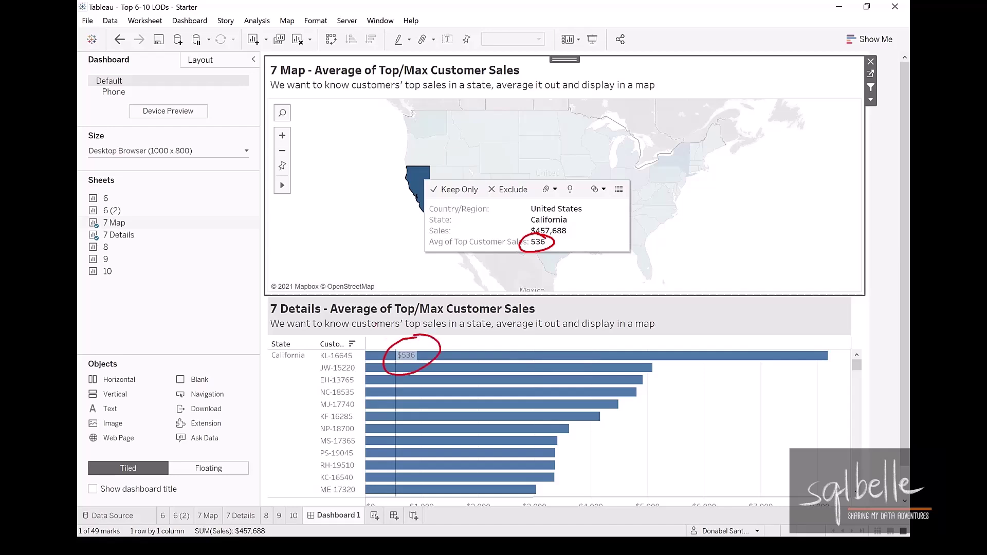
key(Escape)
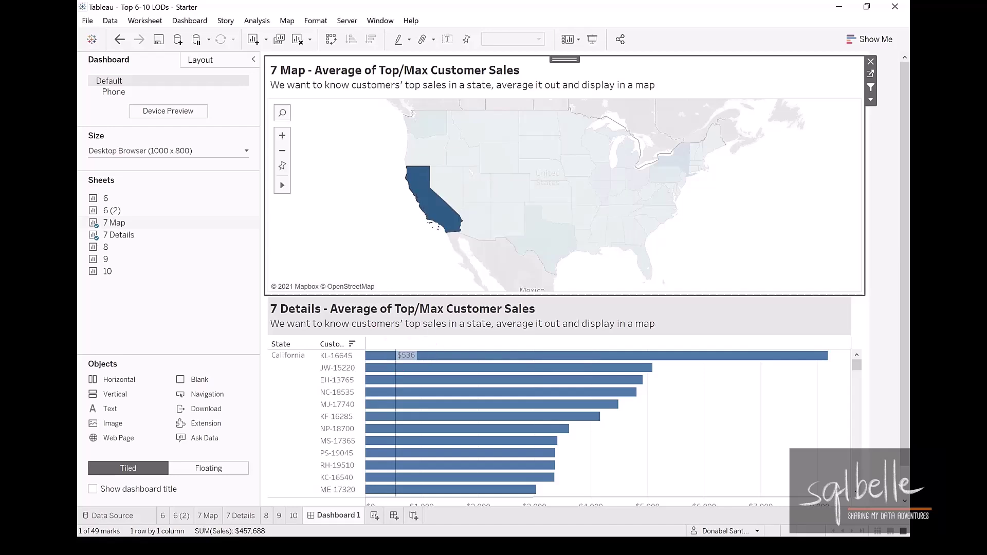
click(554, 257)
mouse_move(674, 295)
mouse_down()
mouse_move(639, 315)
mouse_move(664, 296)
mouse_up()
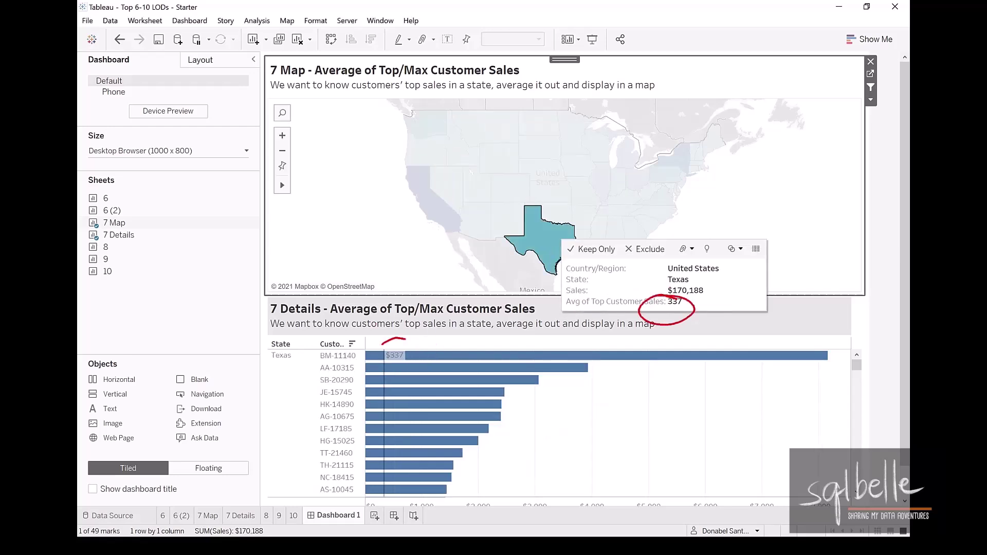